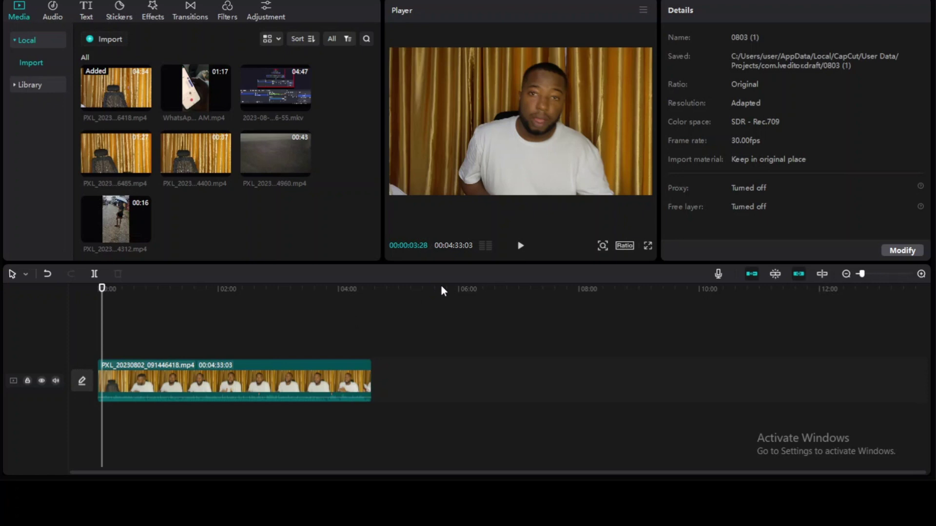
Play and pause the project timeline, then preview the first imported clip and pause it.
{"action": "left_click", "coordinate": [519, 247]}
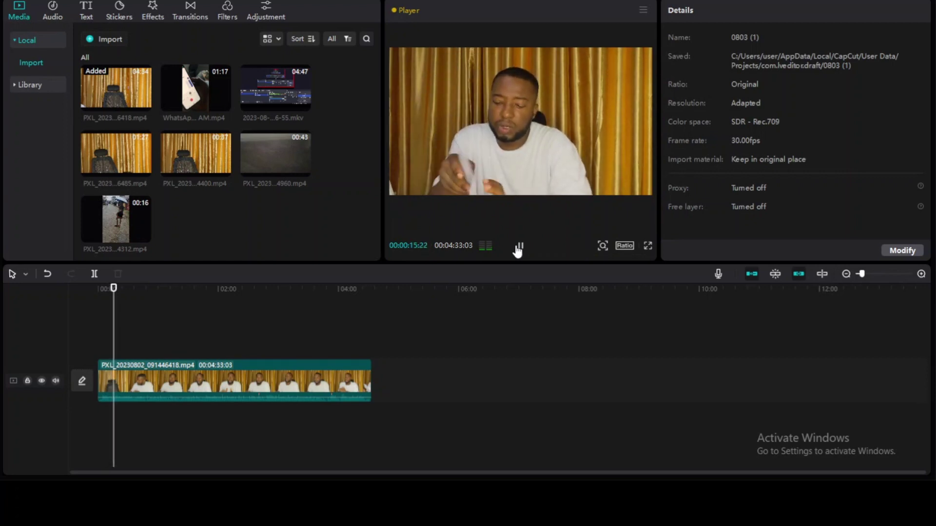
{"action": "left_click", "coordinate": [519, 249]}
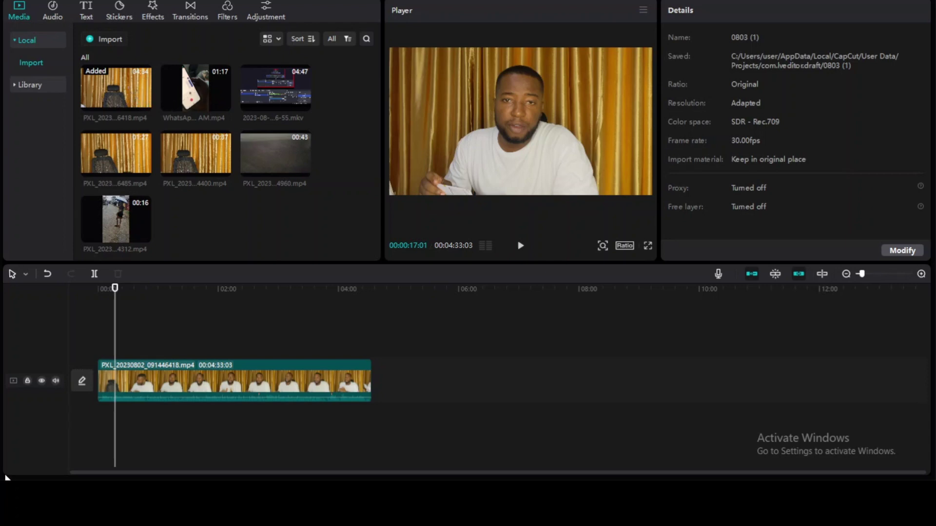
{"action": "left_click", "coordinate": [108, 84]}
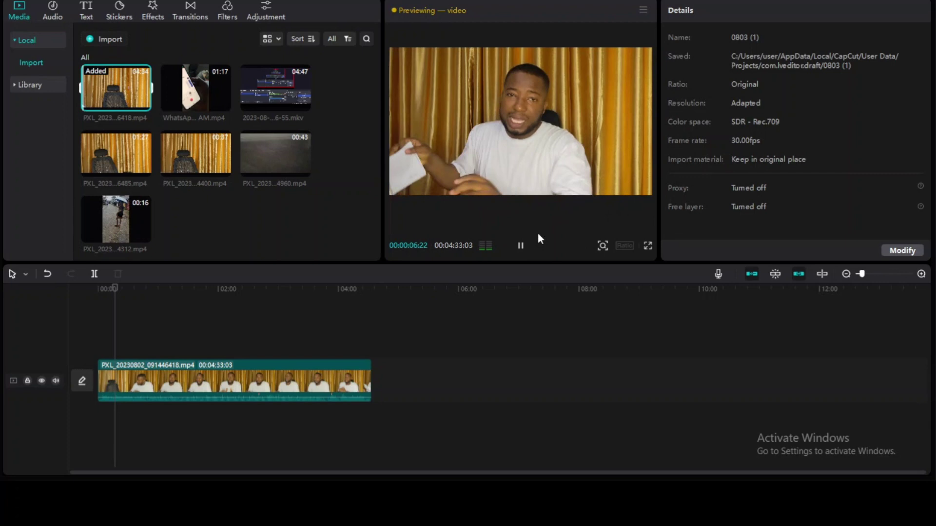
{"action": "left_click", "coordinate": [520, 246]}
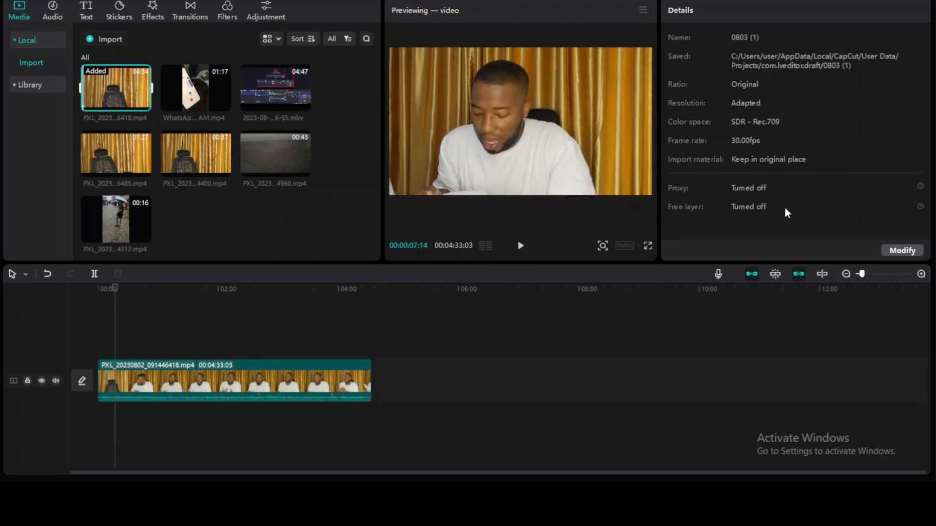
Turn on Proxy with 540P resolution in the project's Performance settings and save.
{"action": "left_click", "coordinate": [892, 251]}
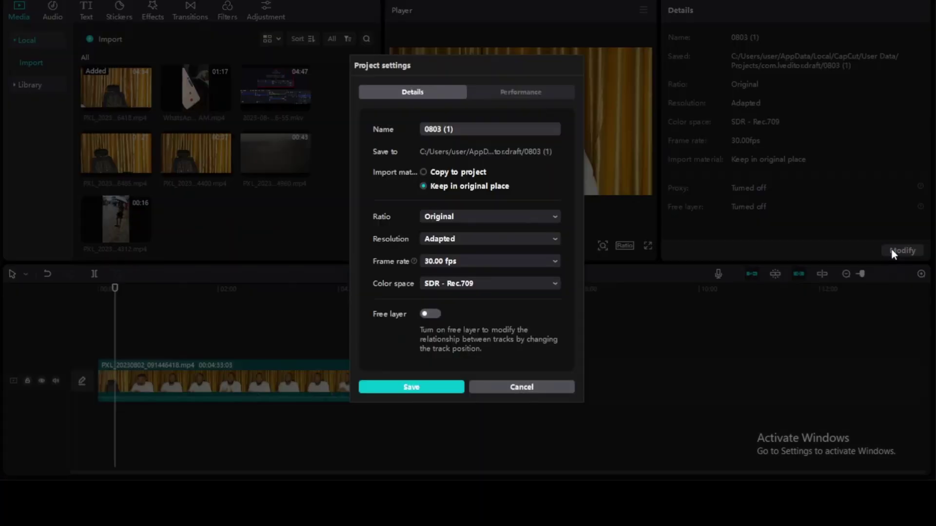
{"action": "left_click", "coordinate": [509, 92]}
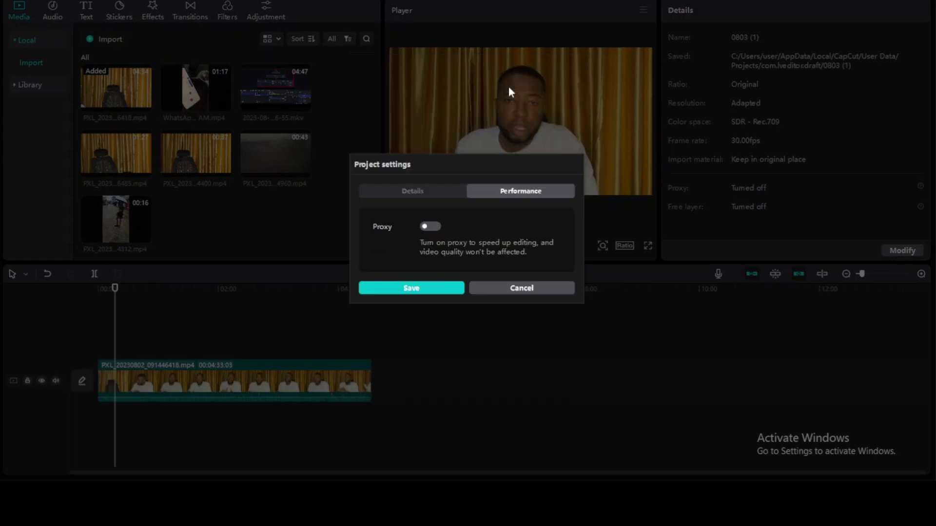
{"action": "left_click", "coordinate": [426, 226]}
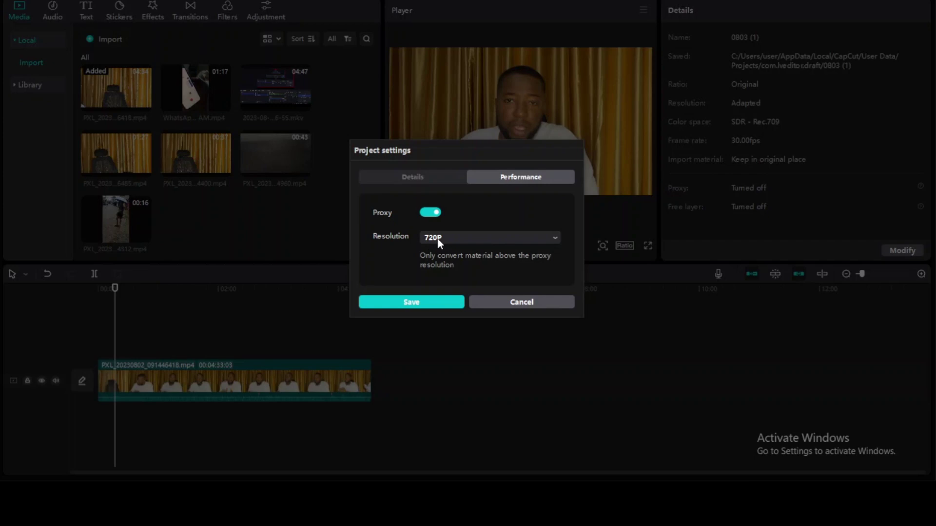
{"action": "left_click", "coordinate": [438, 240]}
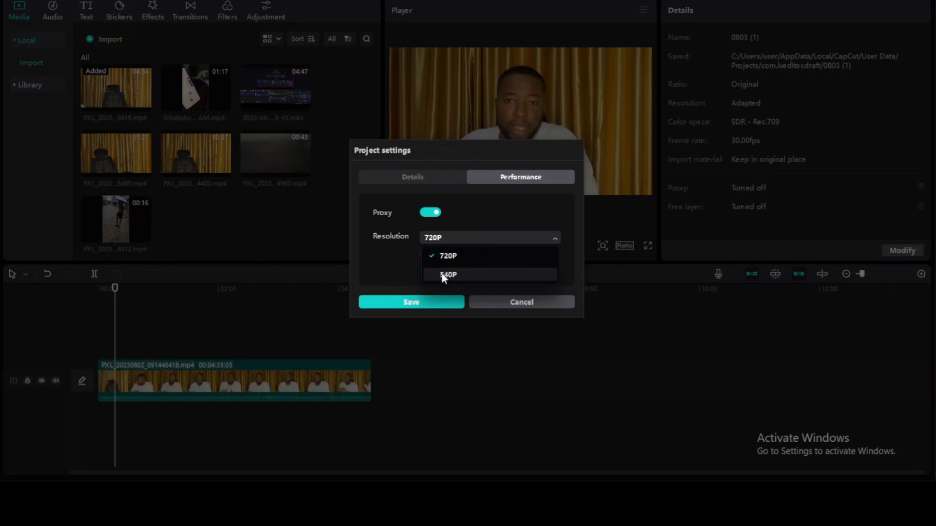
{"action": "left_click", "coordinate": [442, 275]}
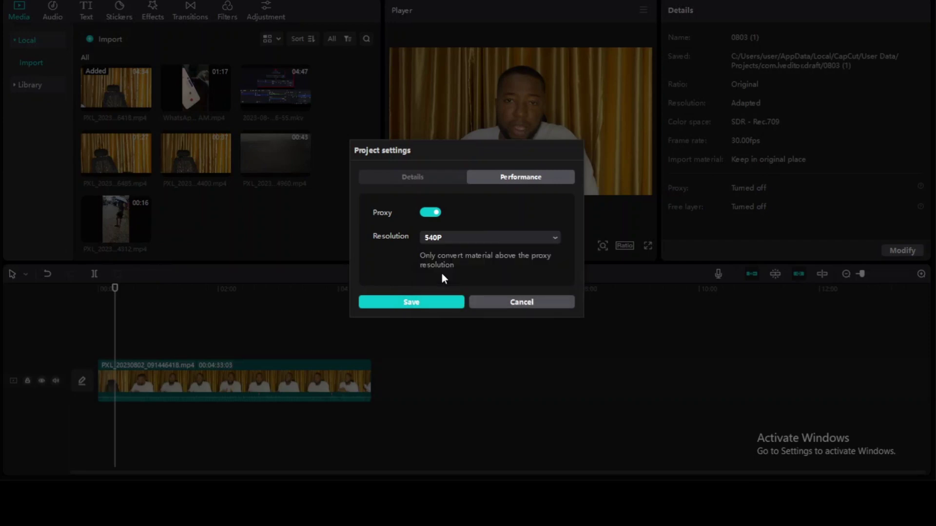
{"action": "left_click", "coordinate": [414, 303]}
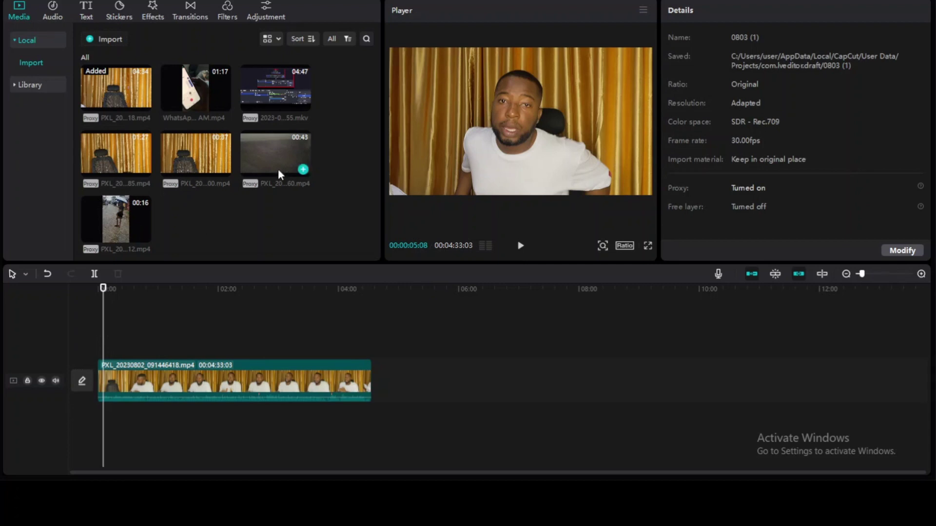
{"action": "left_click", "coordinate": [519, 246]}
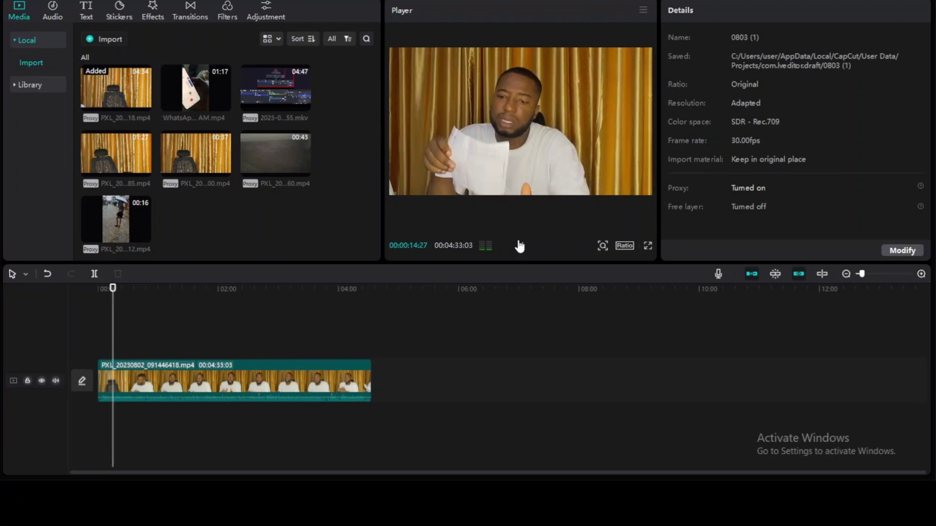
{"action": "left_click", "coordinate": [518, 245]}
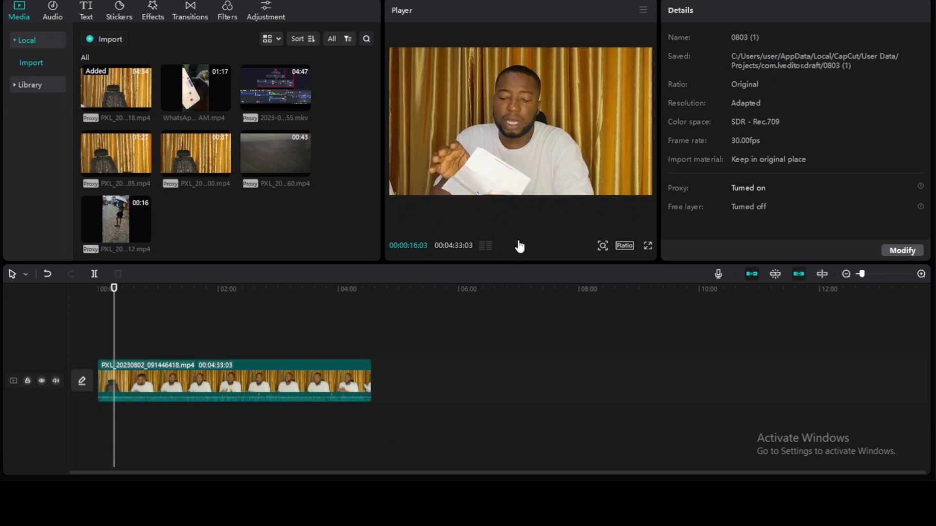